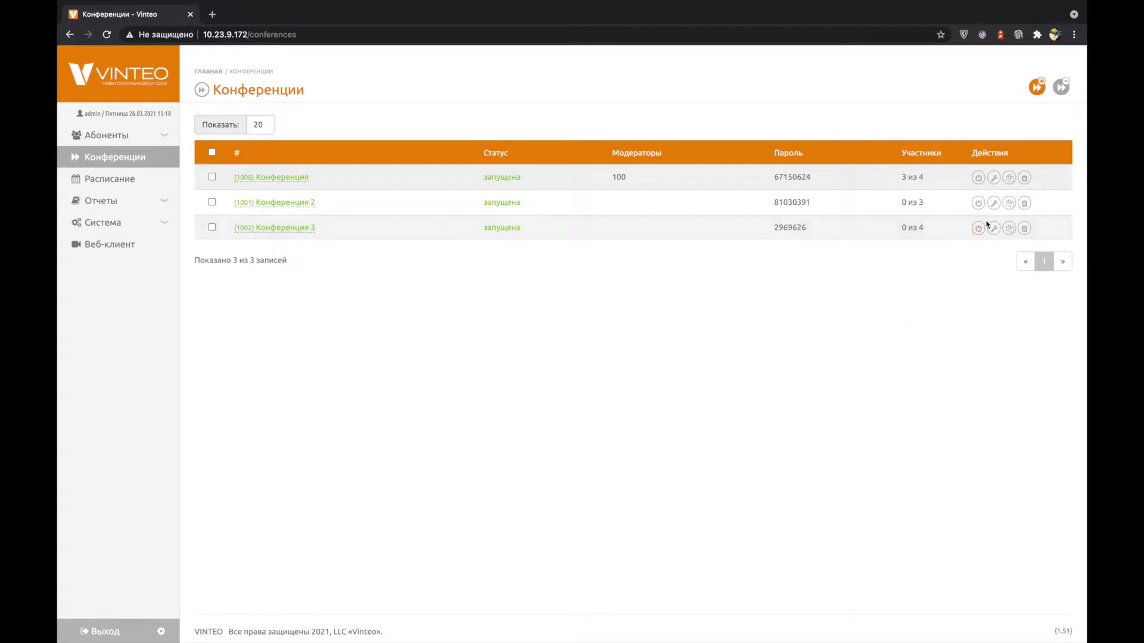
Open the copy dialog for conference 1000 "Конференция" and cancel it without making a copy.
{"action": "left_click", "coordinate": [1008, 178]}
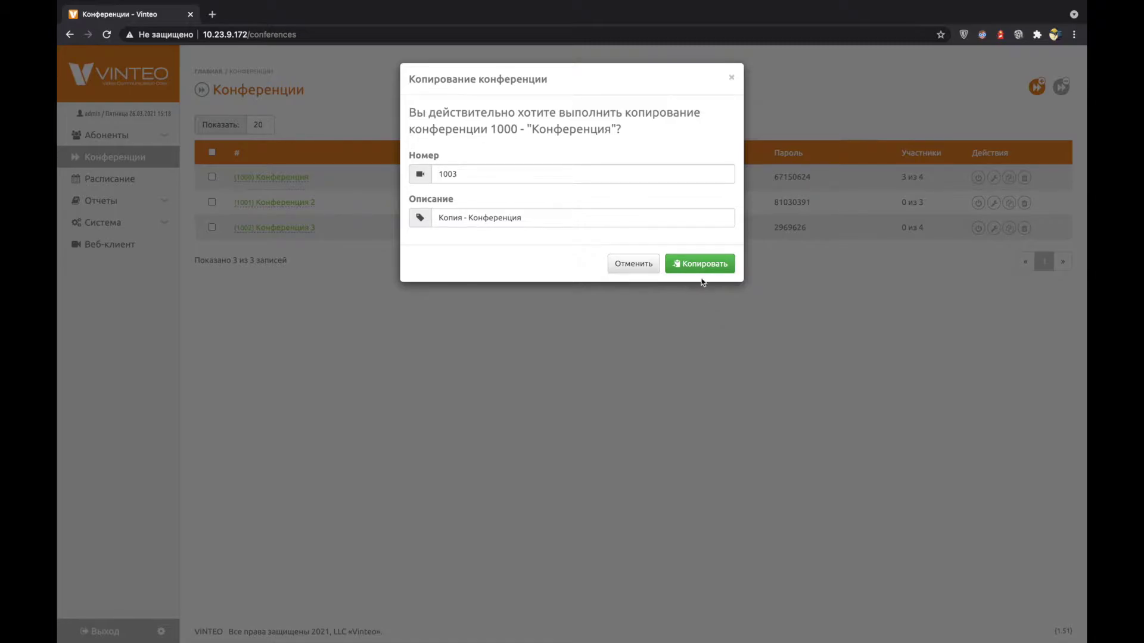
{"action": "left_click", "coordinate": [647, 266]}
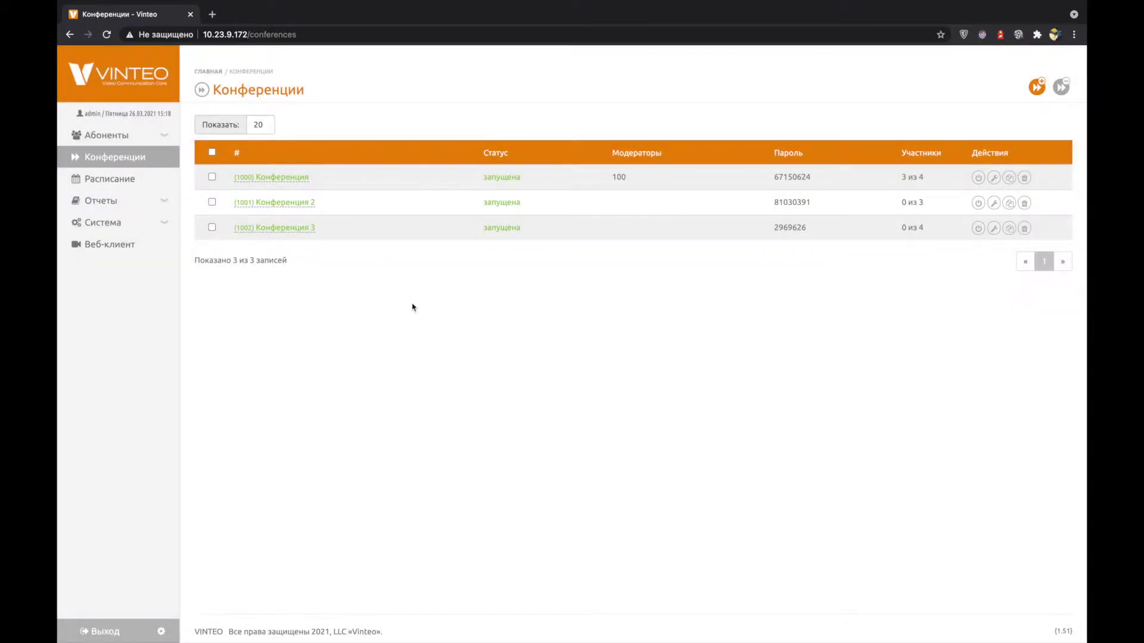
Open conference 1000 and view its participants as a grid, a compact list and a detailed list, hiding and reshowing the additional information.
{"action": "left_click", "coordinate": [298, 179]}
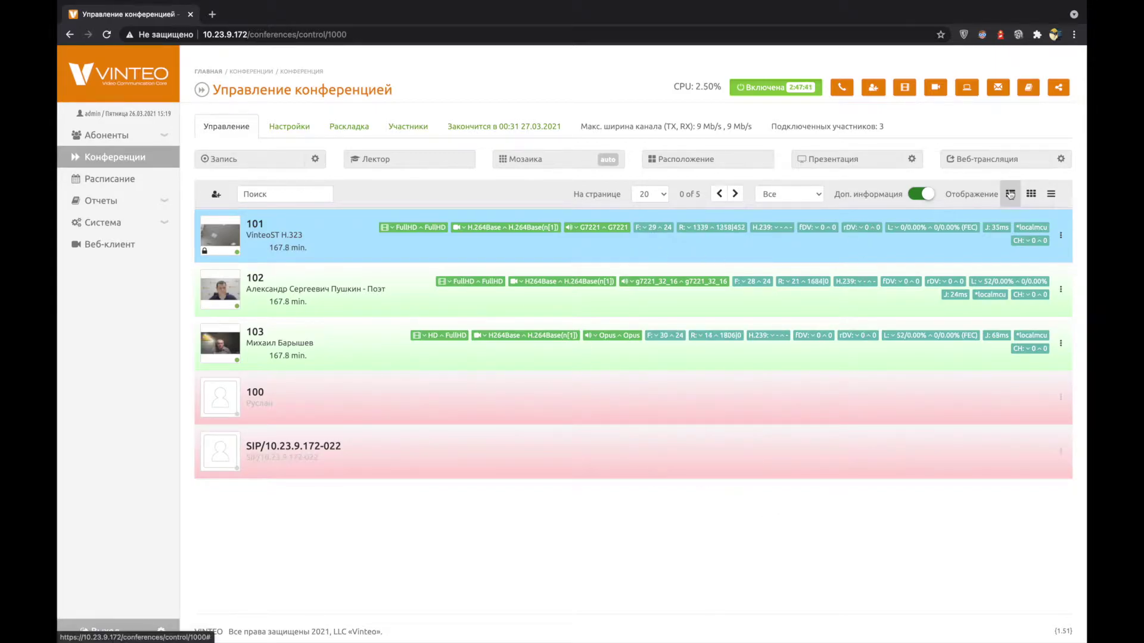
{"action": "left_click", "coordinate": [1026, 199]}
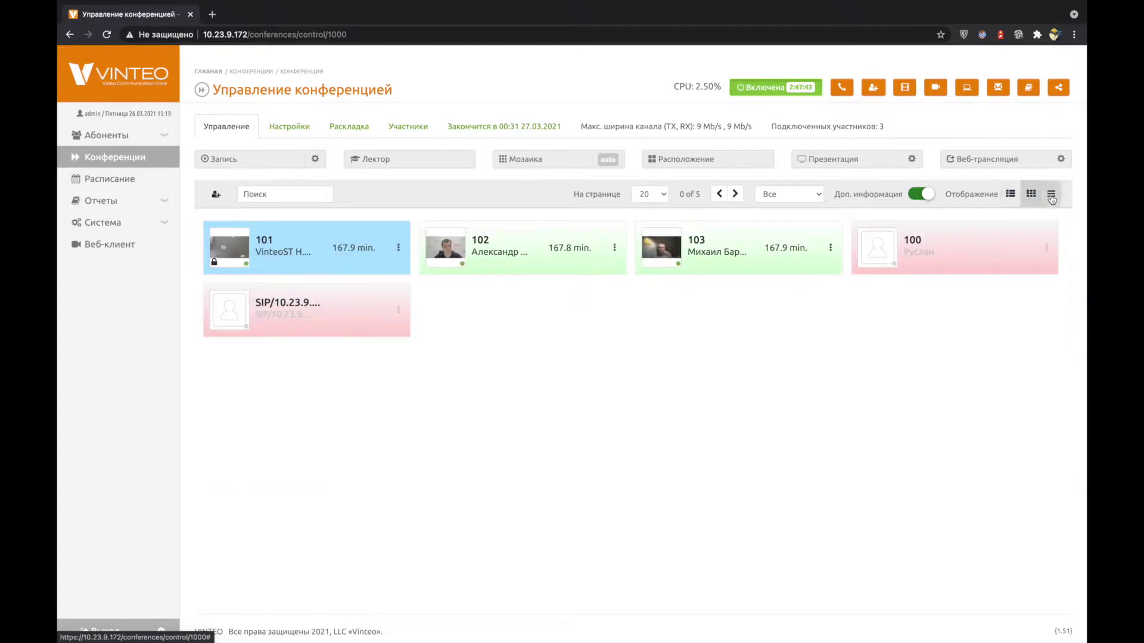
{"action": "left_click", "coordinate": [1051, 194]}
{"action": "left_click", "coordinate": [1009, 196]}
{"action": "left_click", "coordinate": [921, 194]}
{"action": "left_click", "coordinate": [921, 195]}
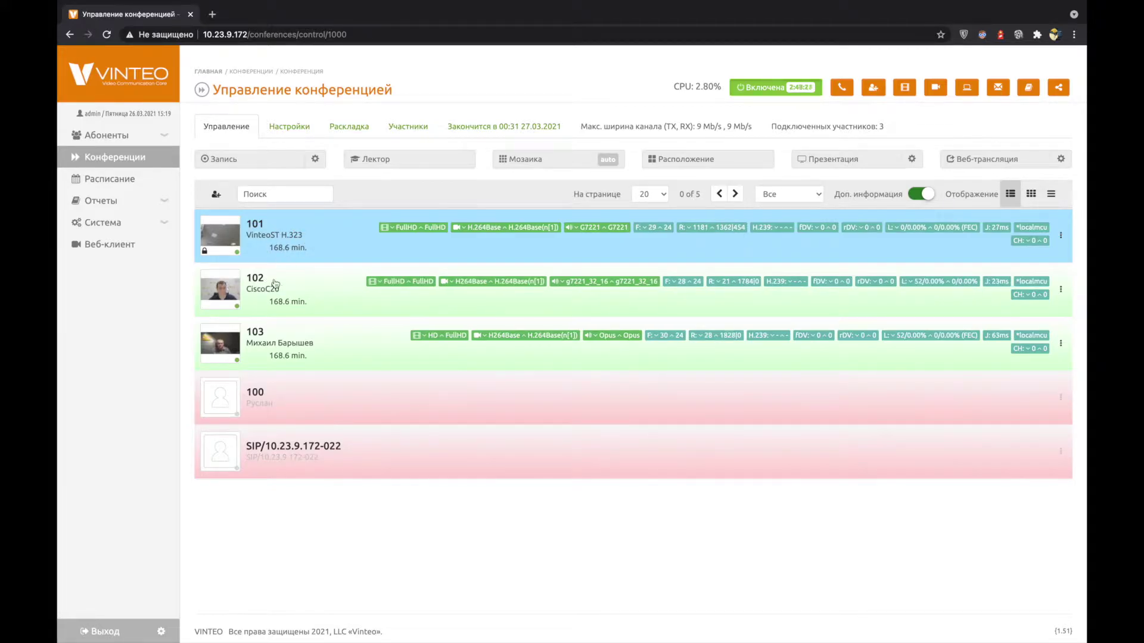
Set participant 102's watermark to "Александр Сергеевич Пушкин - Поэт" and save the participant's parameters.
{"action": "left_click", "coordinate": [219, 292]}
{"action": "left_click", "coordinate": [426, 119]}
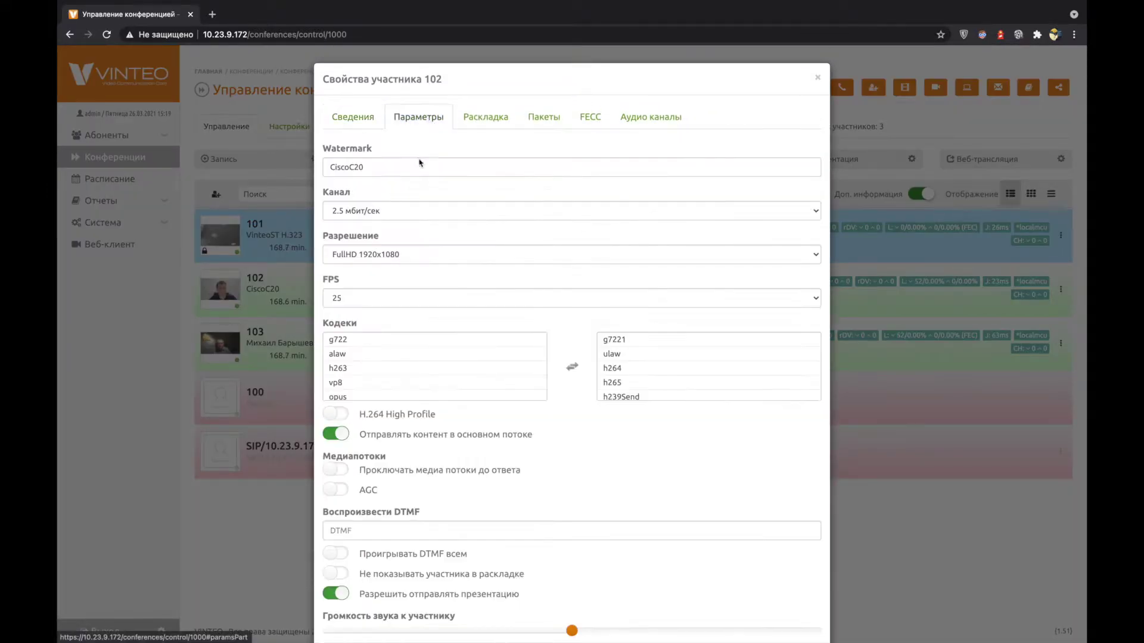
{"action": "double_click", "coordinate": [388, 168]}
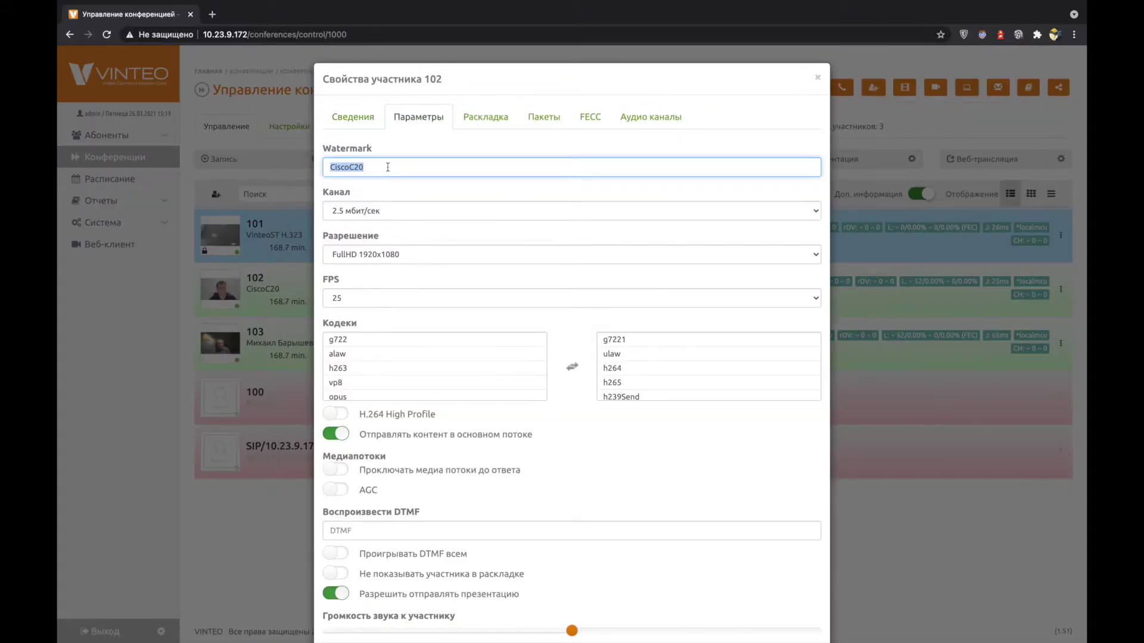
{"action": "type", "text": "Александр"}
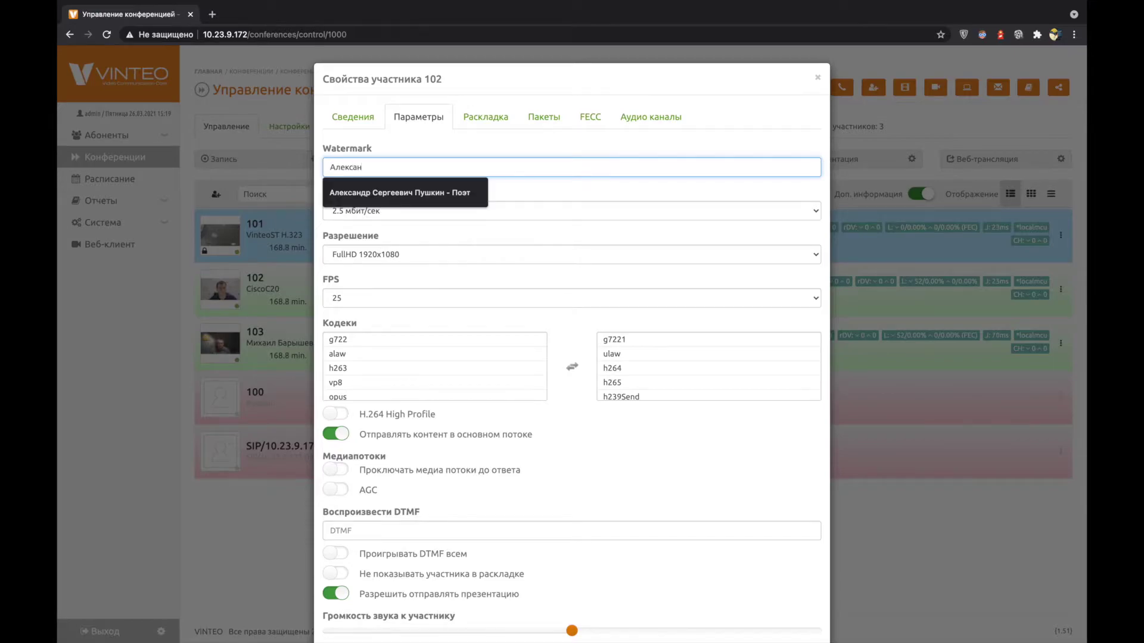
{"action": "left_click", "coordinate": [401, 193]}
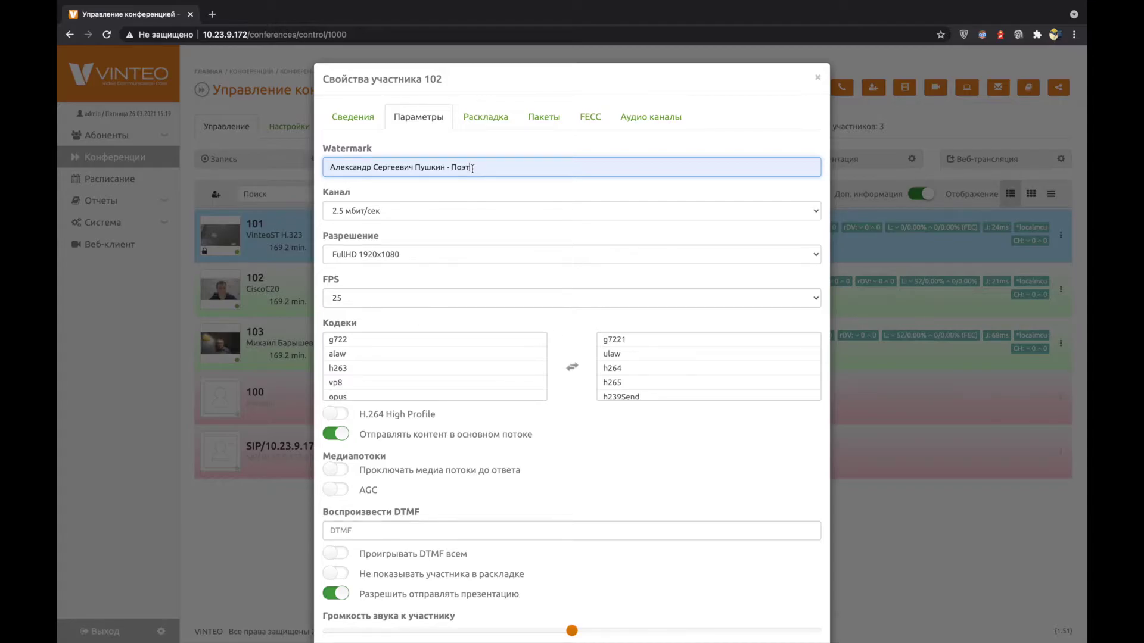
{"action": "scroll", "coordinate": [472, 169], "scroll_direction": "down", "scroll_amount": 2}
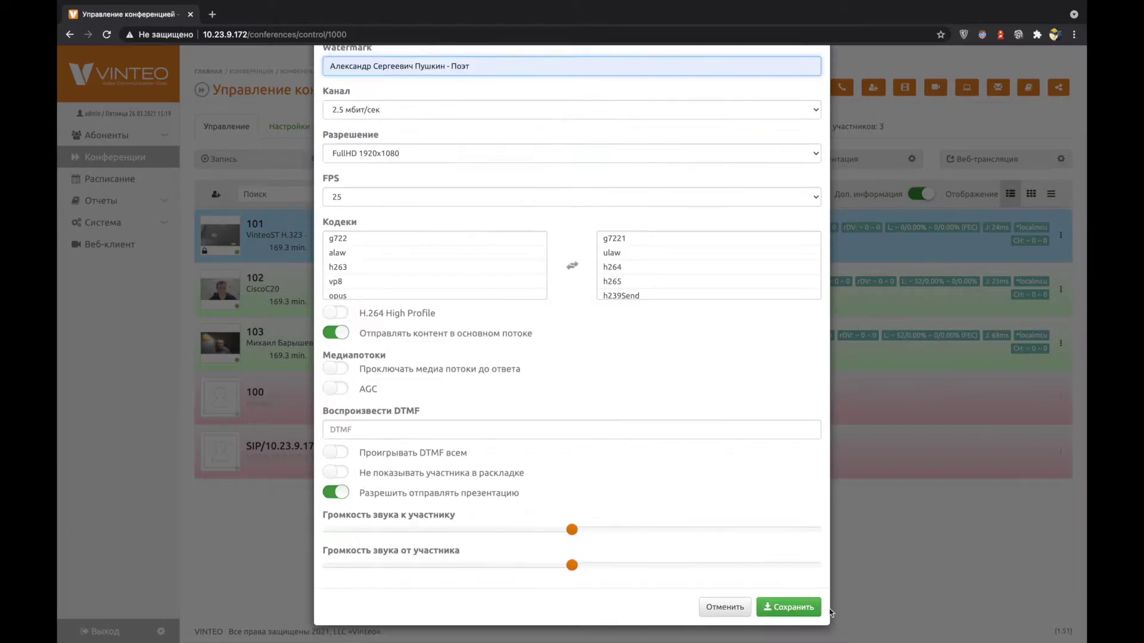
{"action": "left_click", "coordinate": [791, 608]}
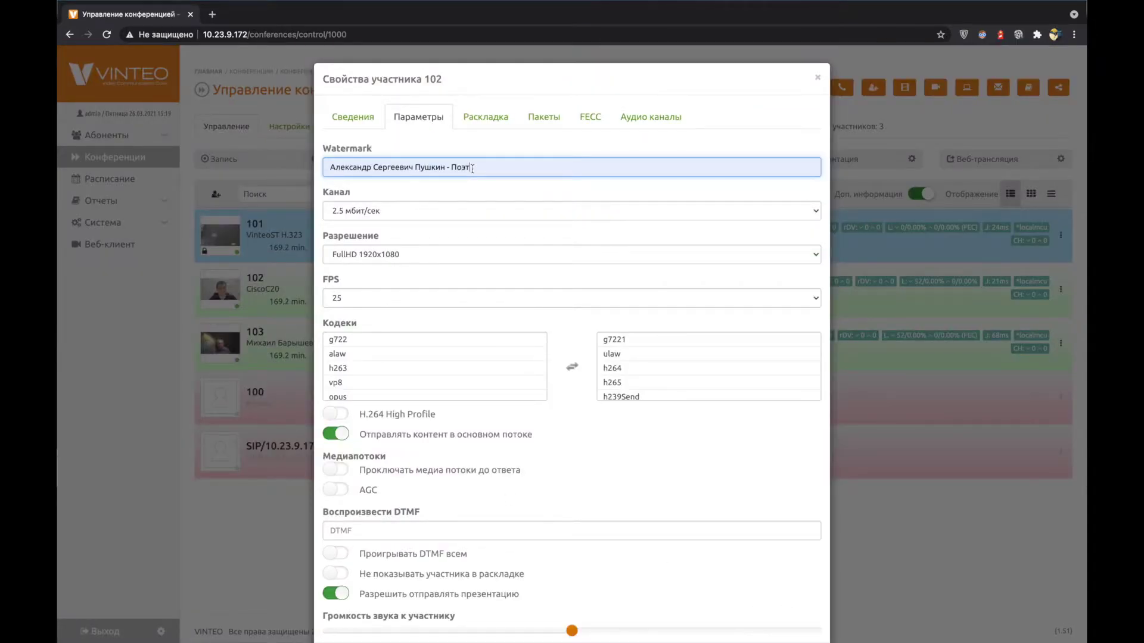
{"action": "scroll", "coordinate": [607, 452], "scroll_direction": "down", "scroll_amount": 3}
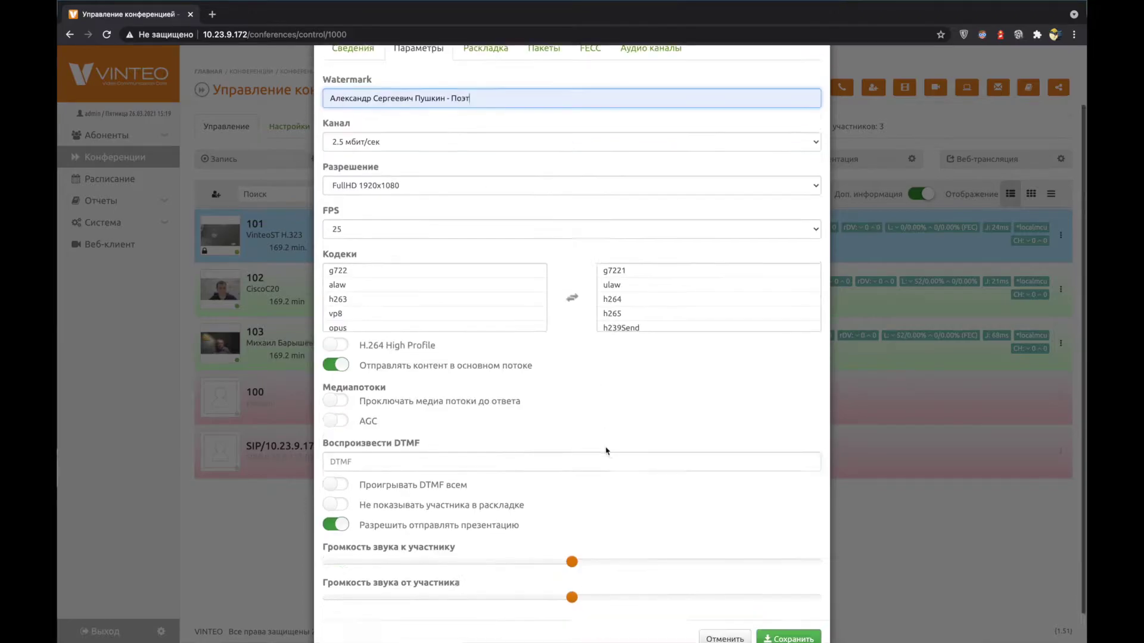
{"action": "left_click", "coordinate": [783, 610]}
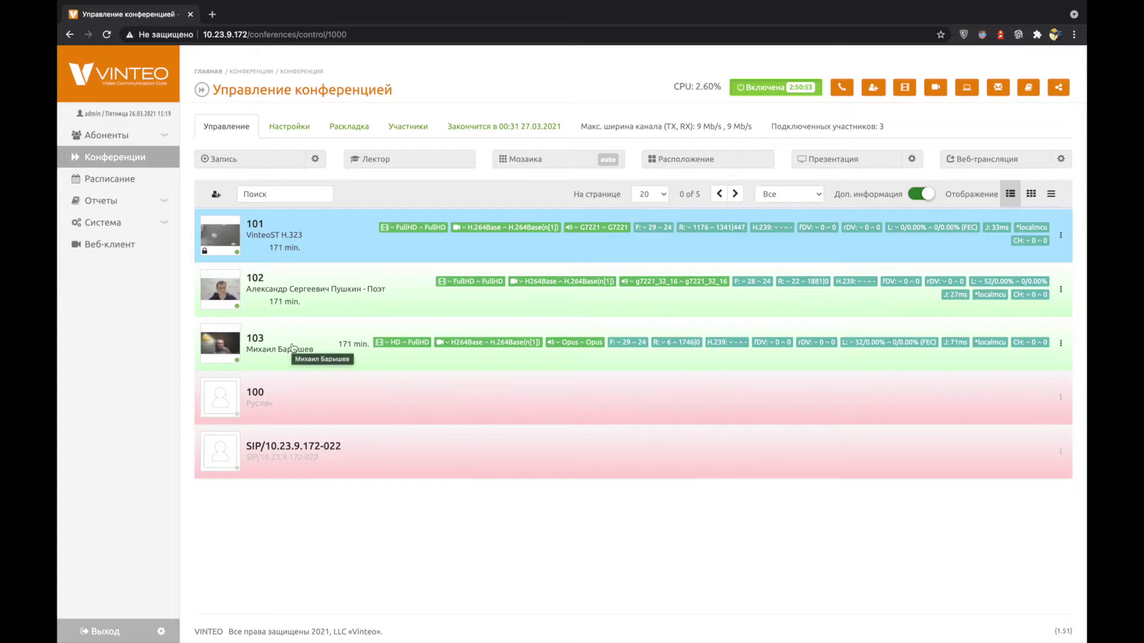
Add the h263 codec to participant 102's enabled codecs and save the participant's parameters.
{"action": "left_click", "coordinate": [219, 290]}
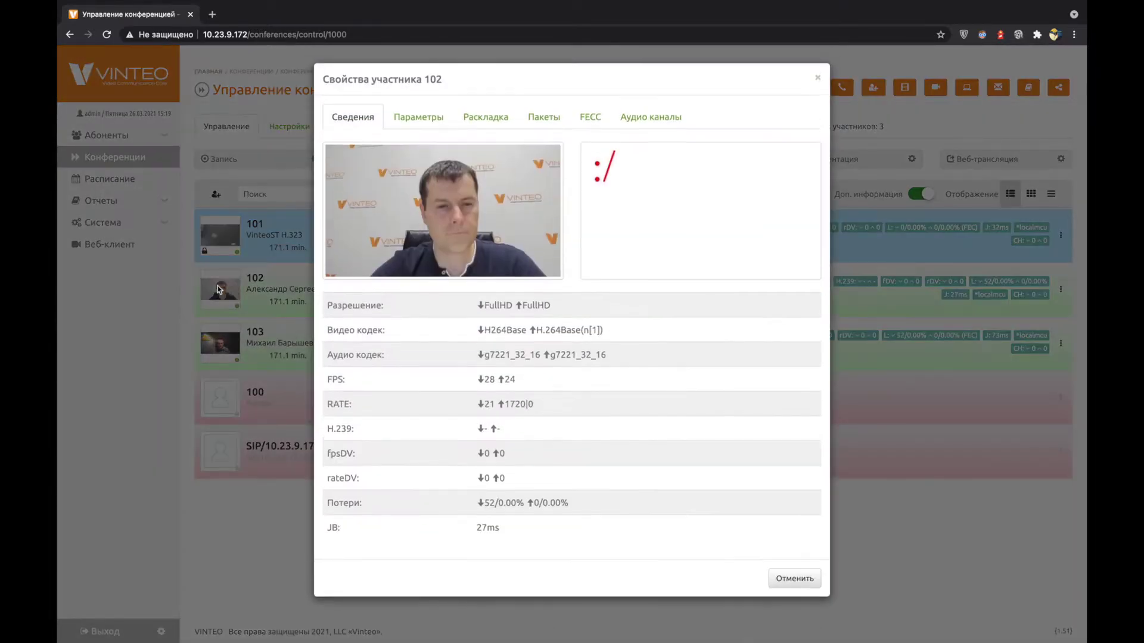
{"action": "left_click", "coordinate": [441, 117]}
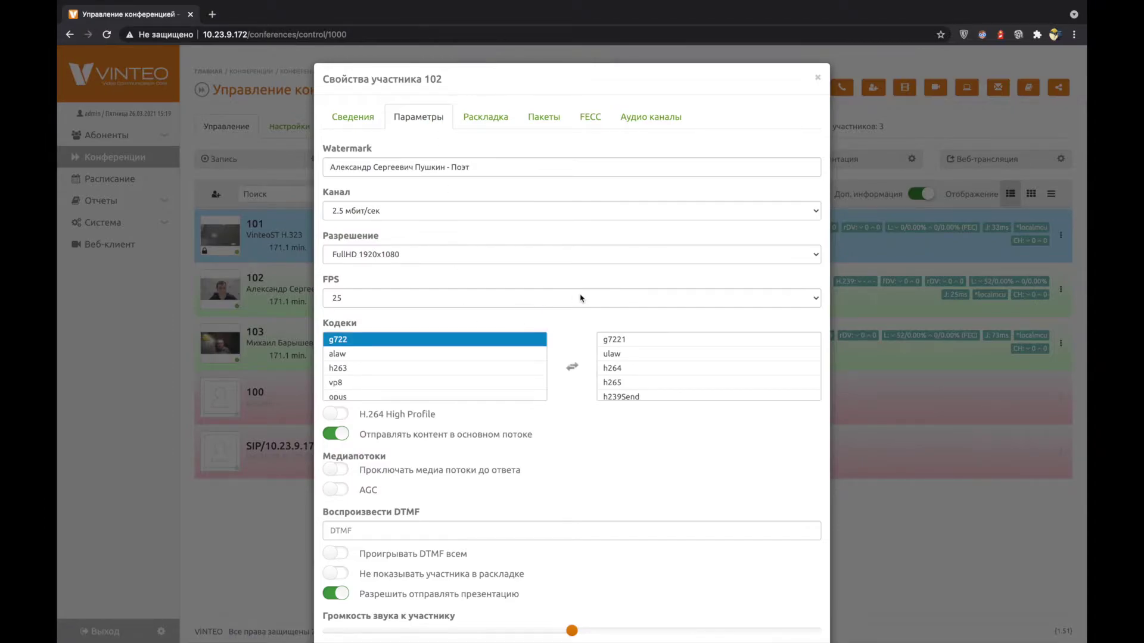
{"action": "left_click", "coordinate": [662, 380]}
{"action": "left_click", "coordinate": [659, 366]}
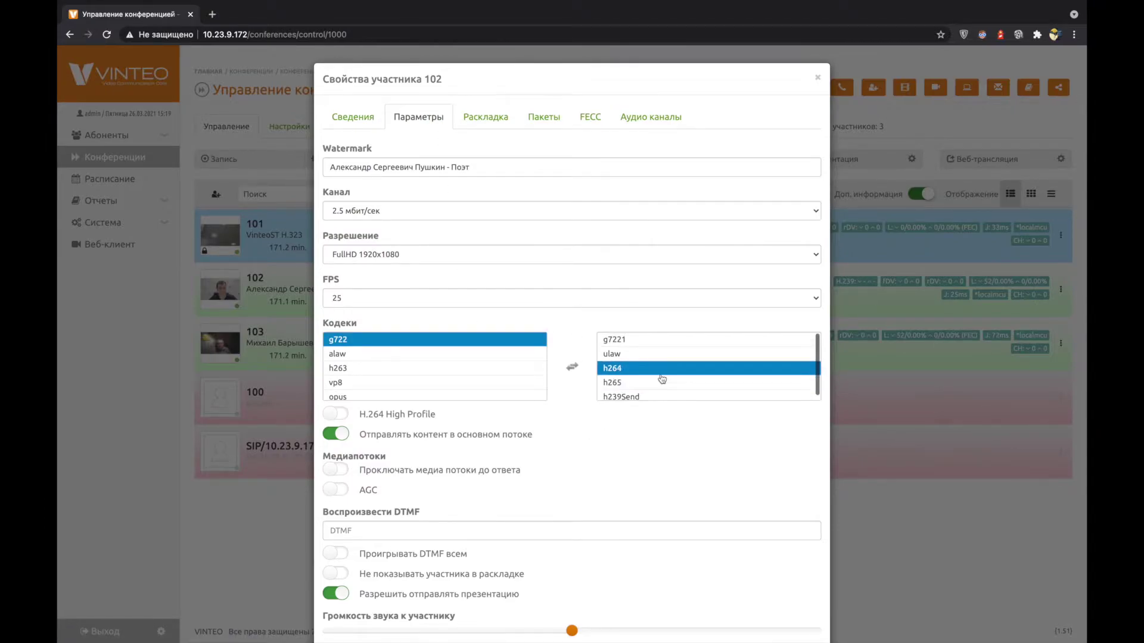
{"action": "left_click", "coordinate": [395, 369]}
{"action": "double_click", "coordinate": [395, 372]}
{"action": "left_click", "coordinate": [670, 380]}
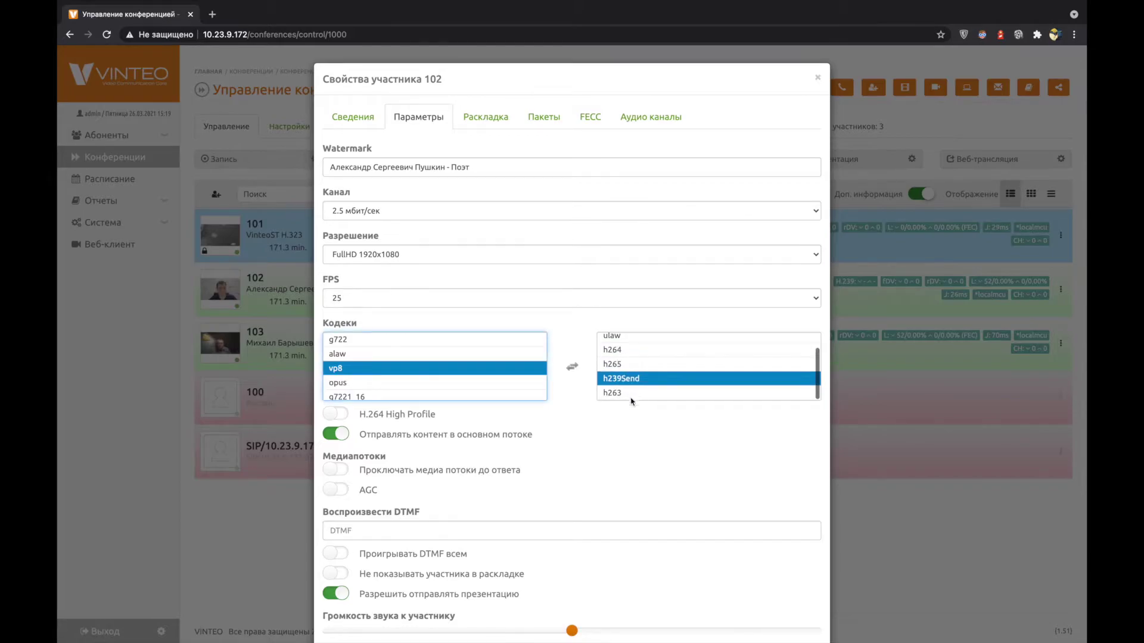
{"action": "scroll", "coordinate": [634, 397], "scroll_direction": "down", "scroll_amount": 3}
{"action": "left_click", "coordinate": [785, 607]}
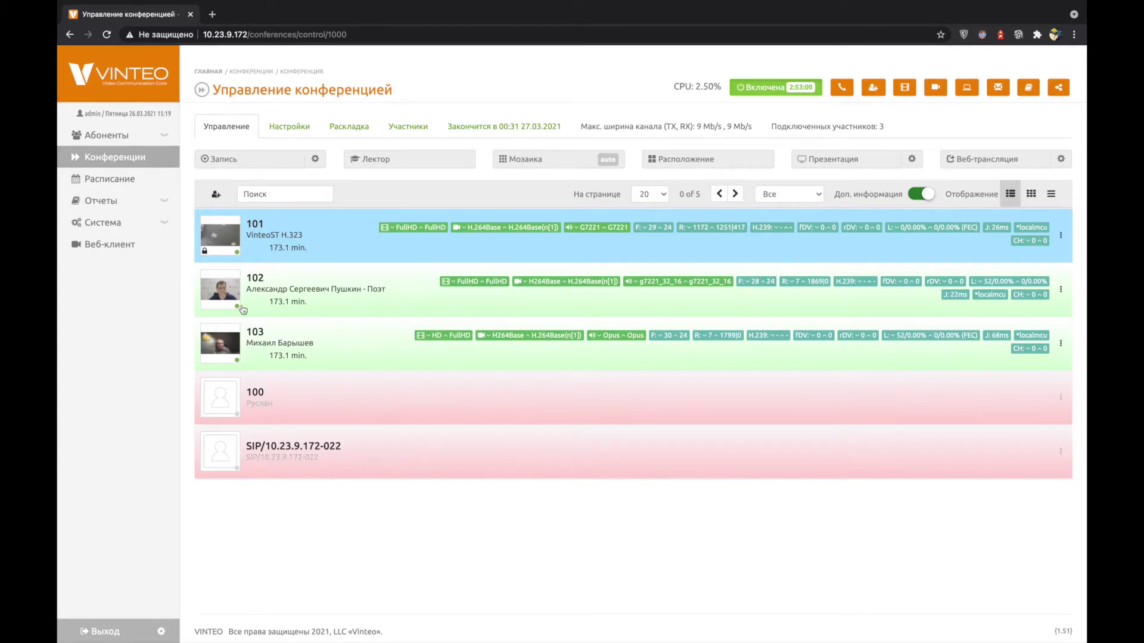
Examine the resolution and FPS options in participant 102's parameters and close the properties without saving.
{"action": "left_click", "coordinate": [227, 287]}
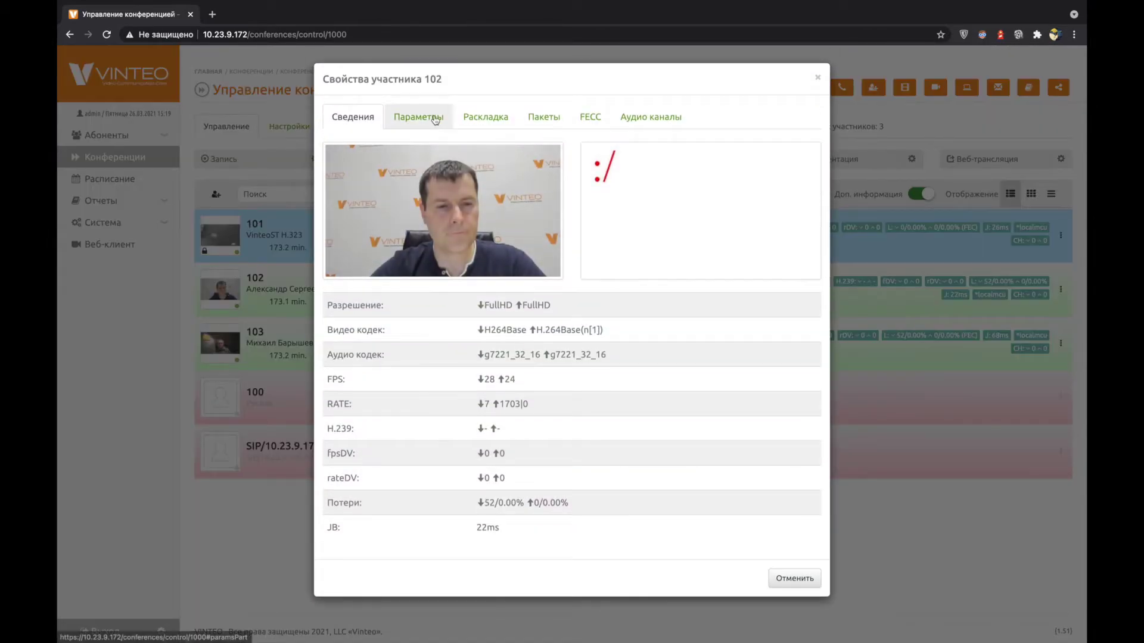
{"action": "left_click", "coordinate": [435, 118]}
{"action": "left_click", "coordinate": [395, 256]}
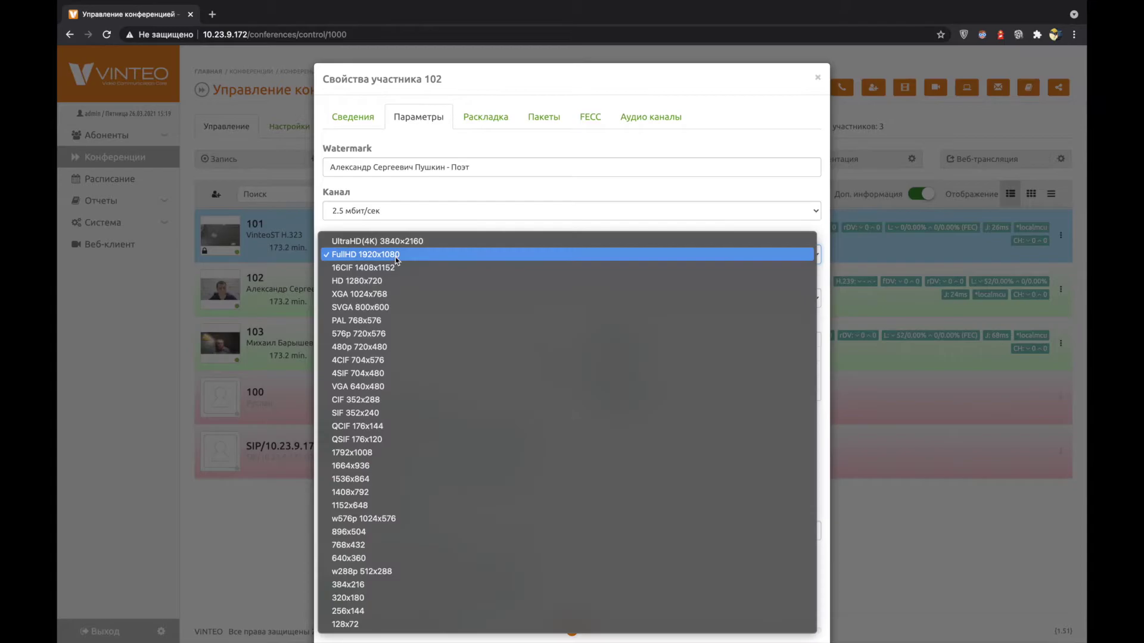
{"action": "left_click", "coordinate": [402, 215]}
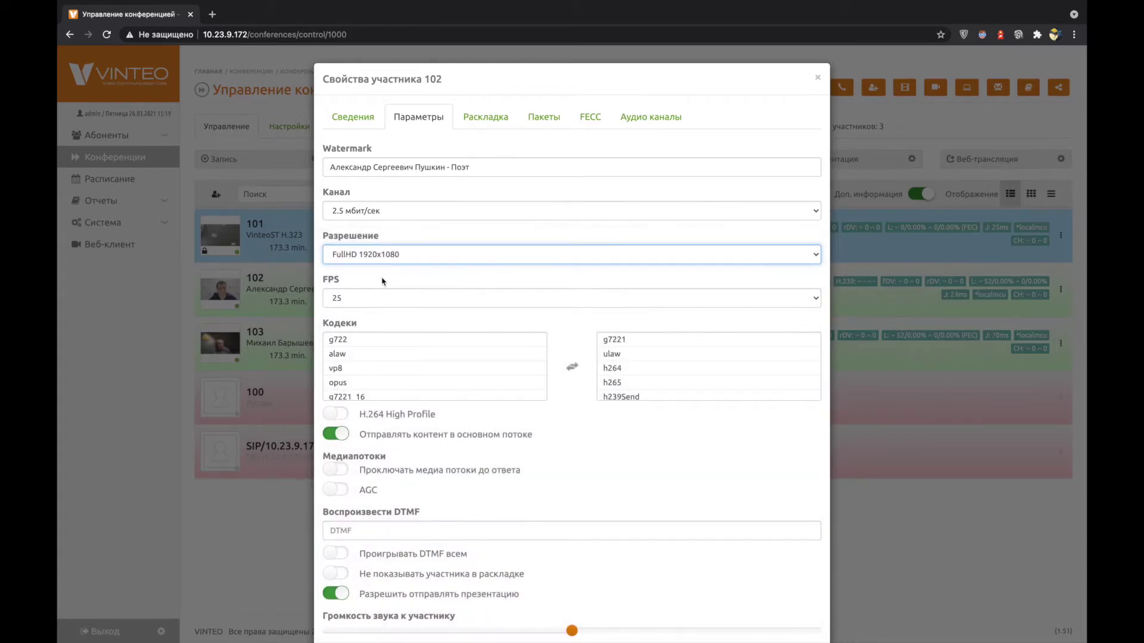
{"action": "left_click", "coordinate": [368, 301]}
{"action": "left_click", "coordinate": [384, 269]}
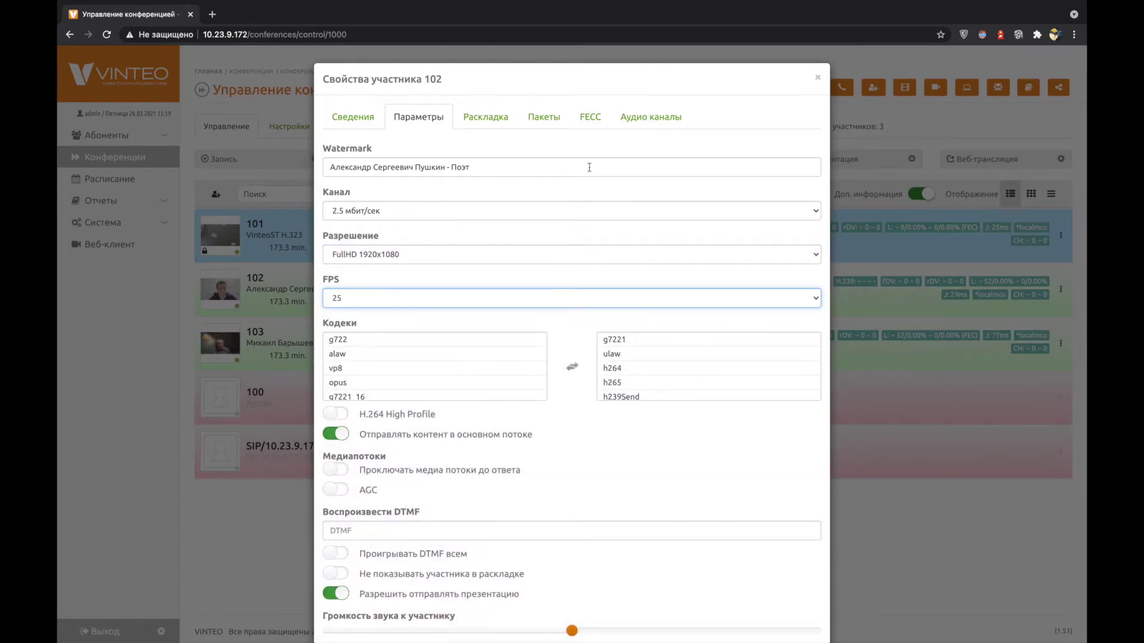
{"action": "left_click", "coordinate": [817, 78]}
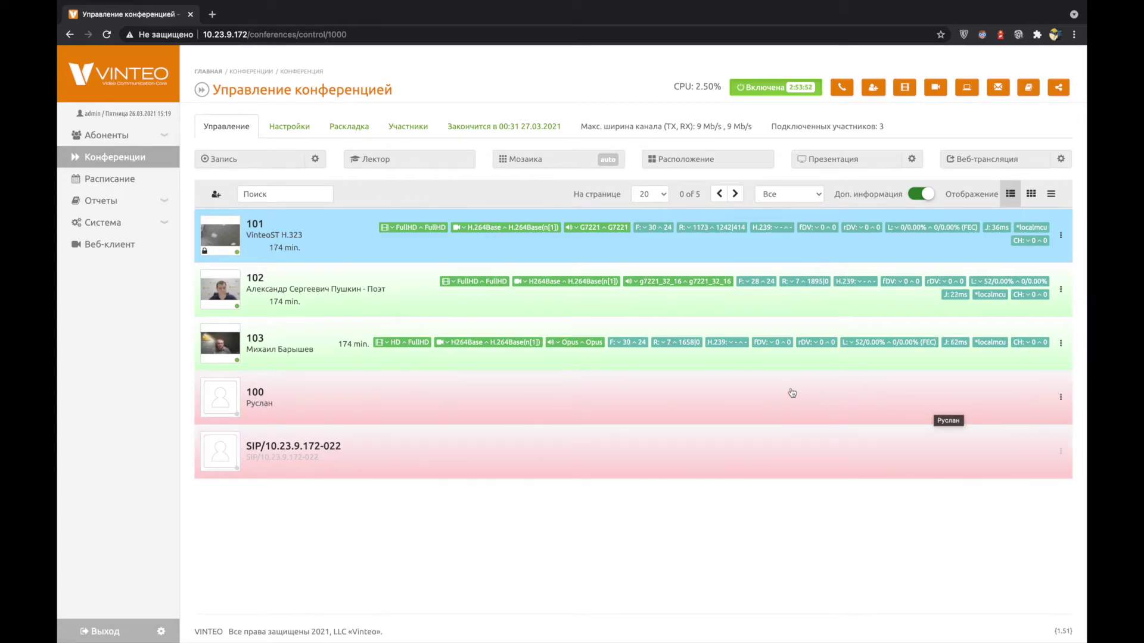
Turn off the microphone of participant 101 in conference 1000.
{"action": "right_click", "coordinate": [905, 250]}
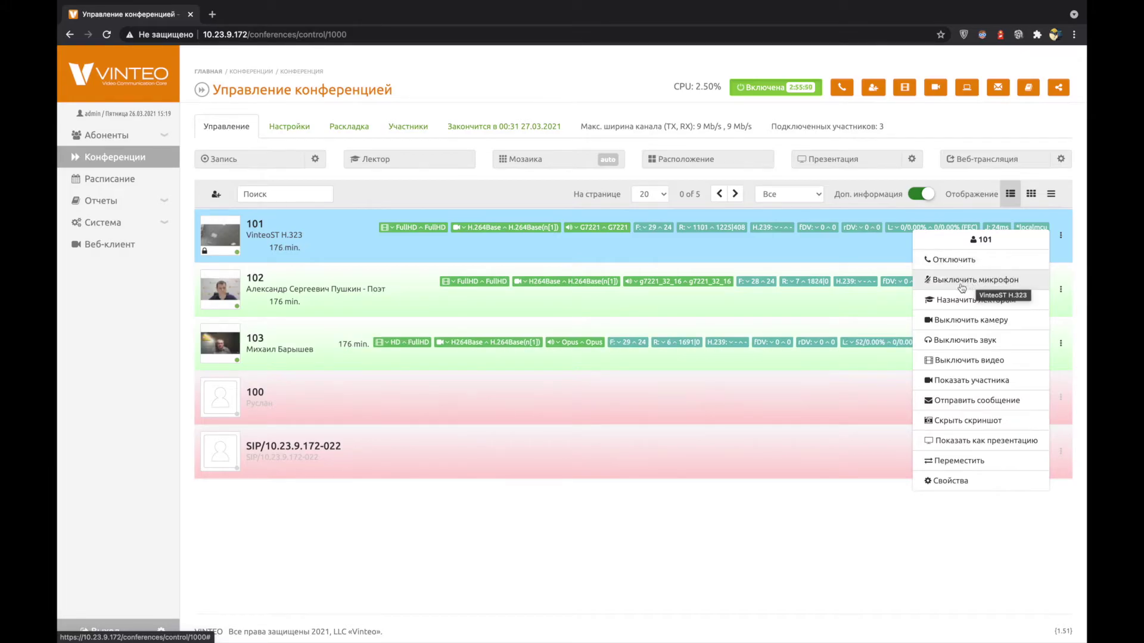
{"action": "left_click", "coordinate": [962, 280]}
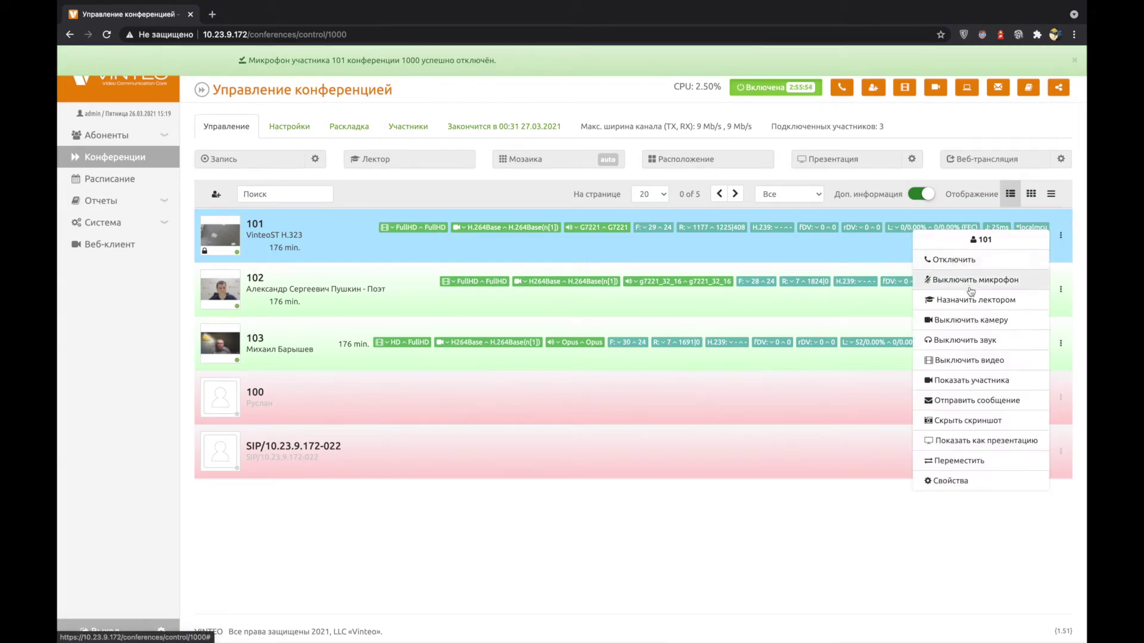
{"action": "left_click", "coordinate": [968, 280]}
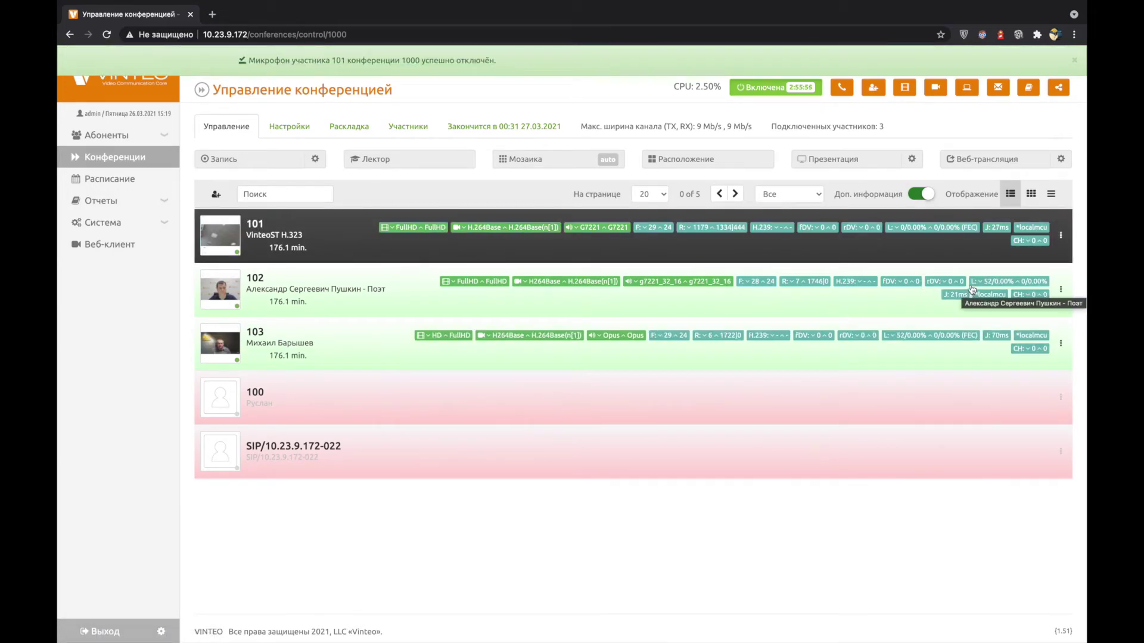
Assign participant 101 as the lecturer and remove the lecturer role again.
{"action": "left_click", "coordinate": [971, 292]}
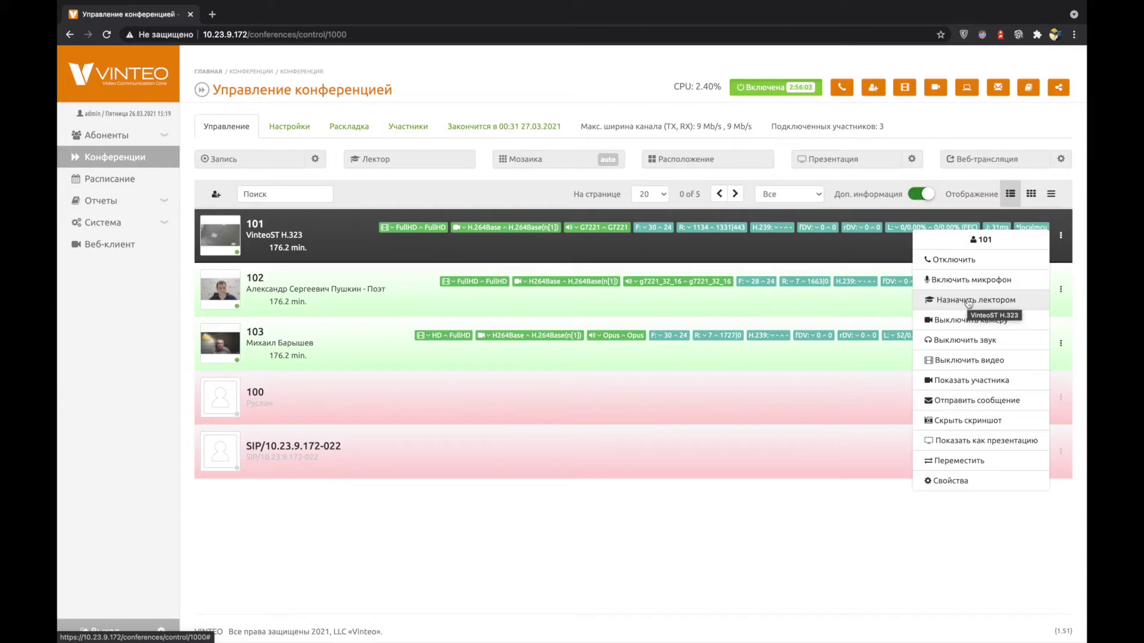
{"action": "left_click", "coordinate": [968, 300]}
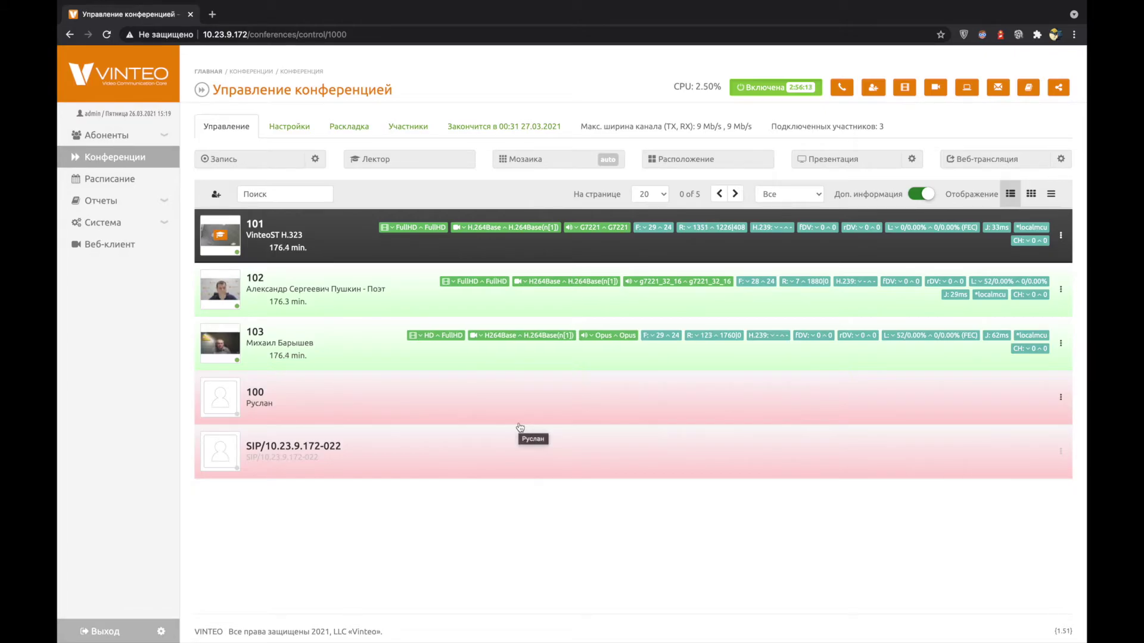
{"action": "right_click", "coordinate": [976, 253]}
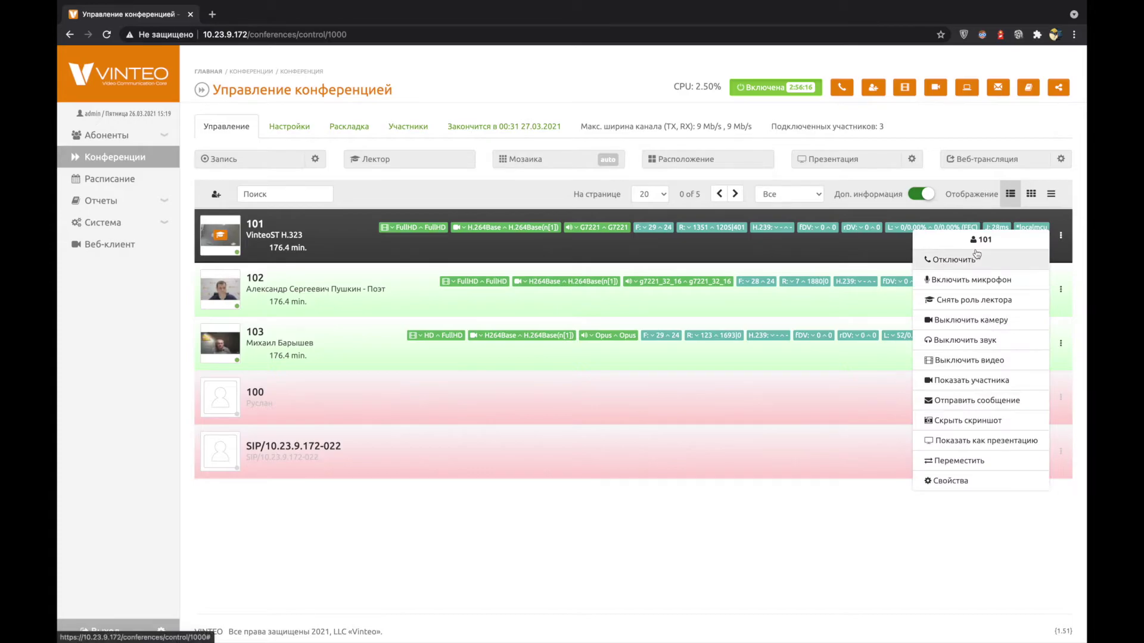
{"action": "left_click", "coordinate": [972, 305]}
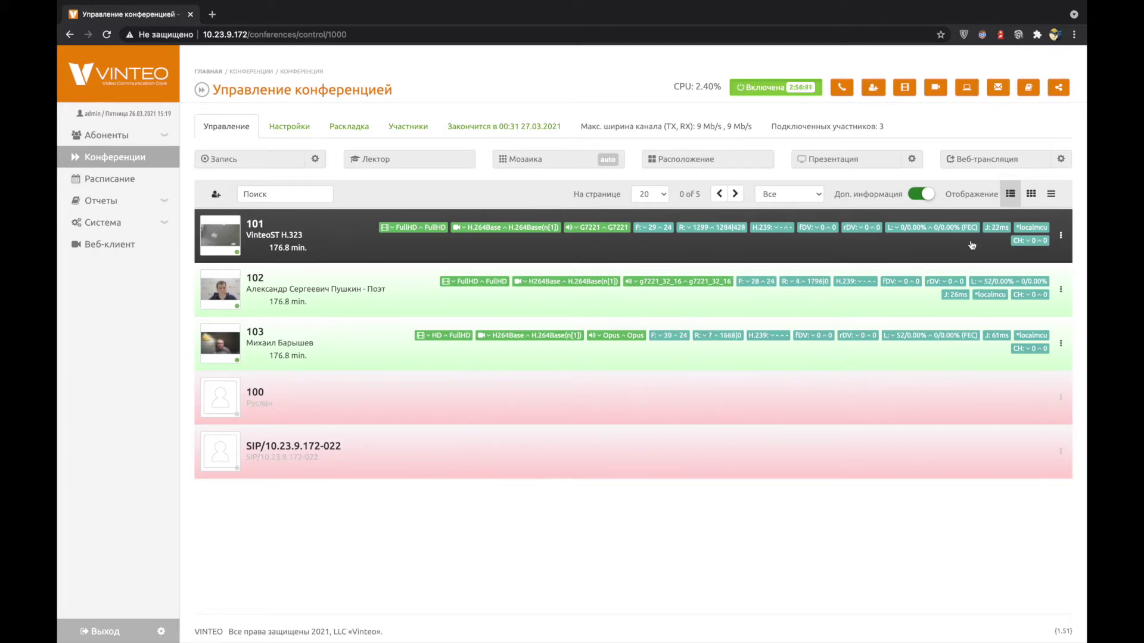
Open the option for sending a message to participant 101.
{"action": "left_click", "coordinate": [1061, 235]}
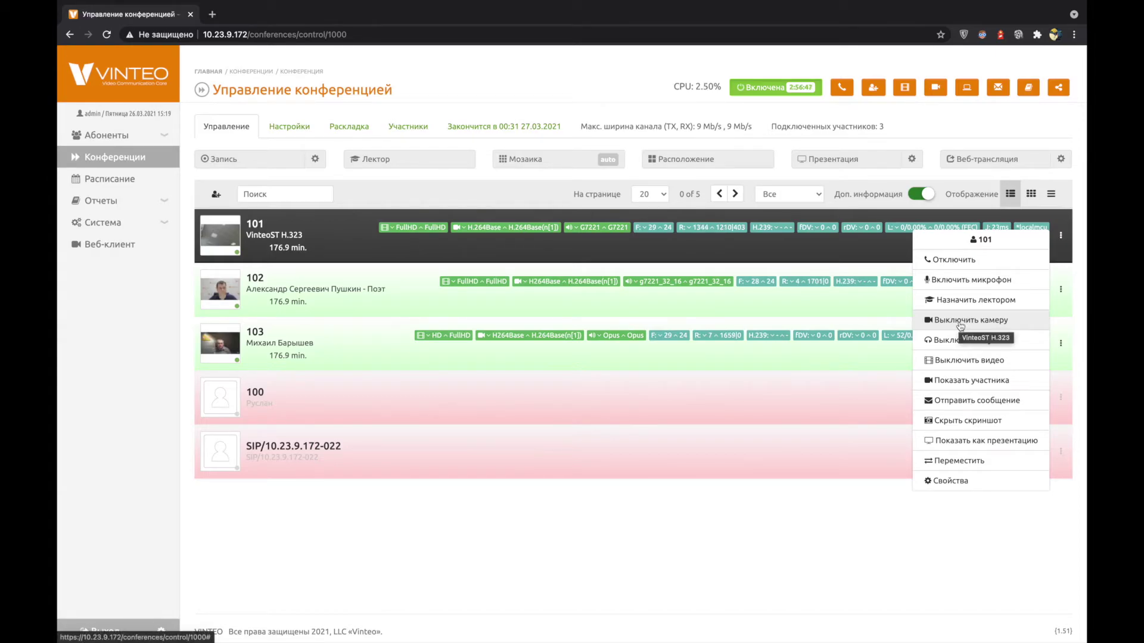
{"action": "left_click", "coordinate": [983, 401]}
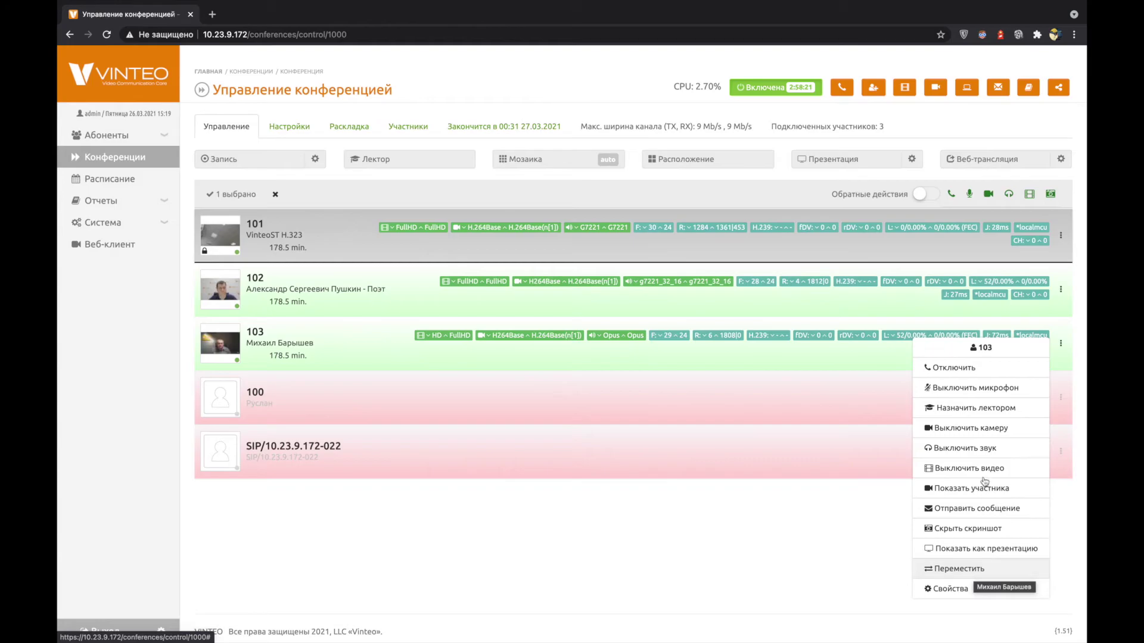
Examine the destination conferences offered for moving participant 103, without moving the participant.
{"action": "left_click", "coordinate": [972, 571]}
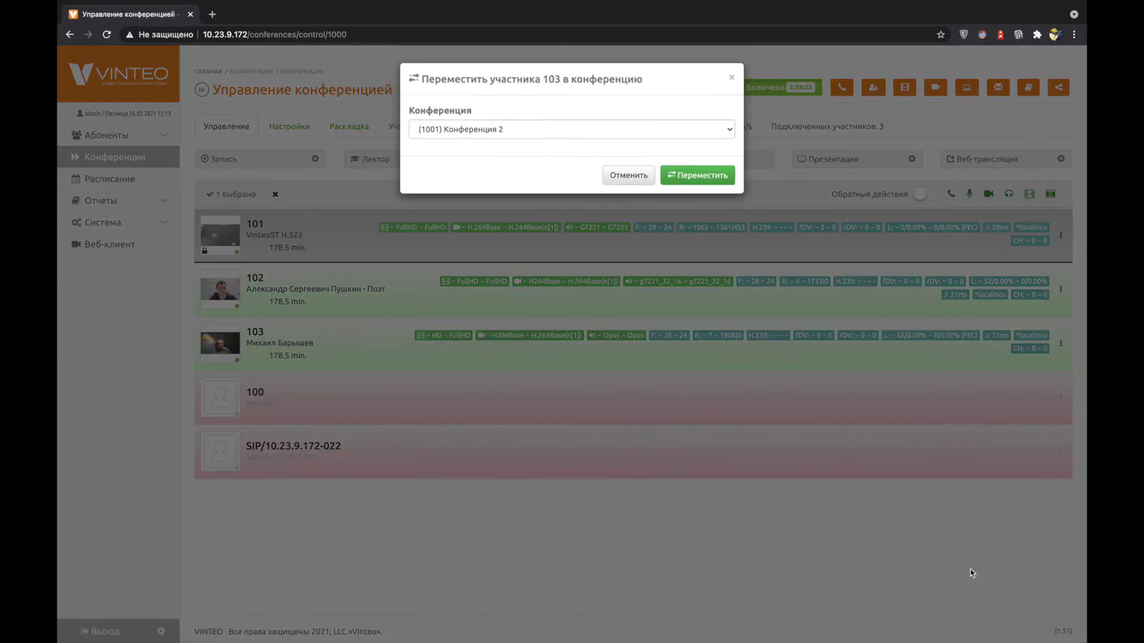
{"action": "left_click", "coordinate": [612, 131]}
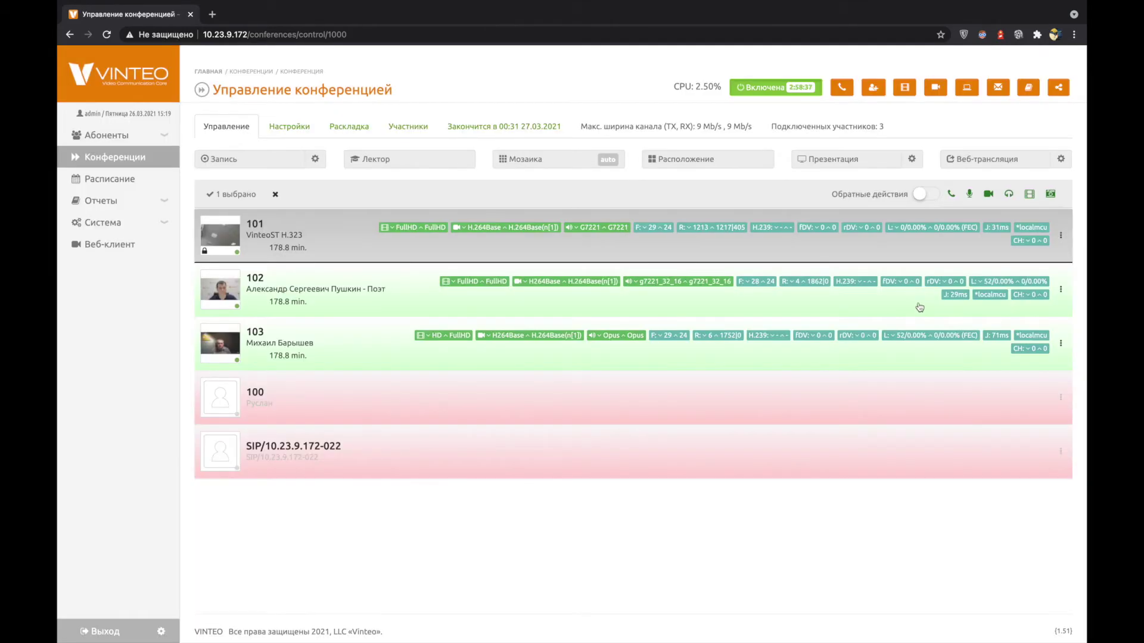
Examine the properties of participant 102, including the details (Сведения) and parameters (Параметры), without changing anything.
{"action": "right_click", "coordinate": [919, 308]}
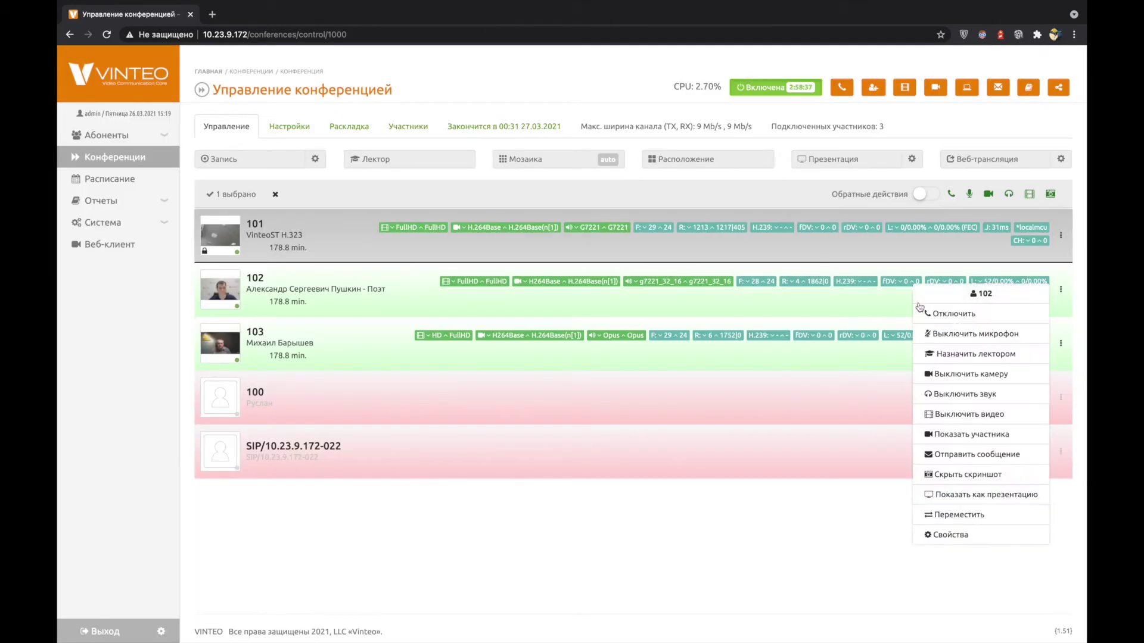
{"action": "left_click", "coordinate": [975, 541]}
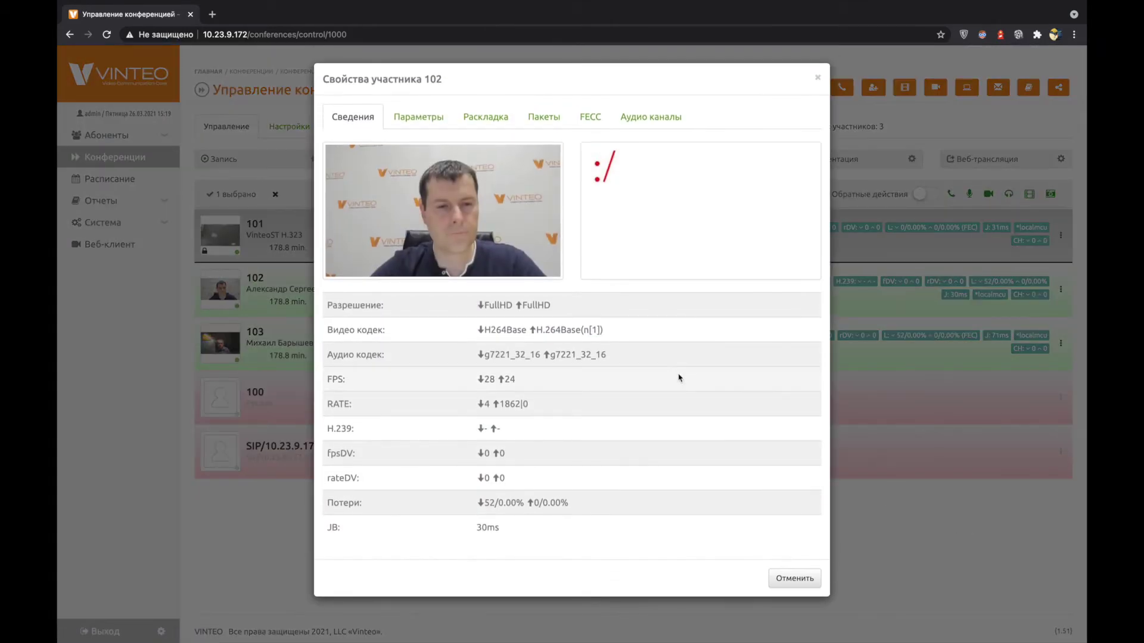
{"action": "left_click", "coordinate": [431, 117]}
{"action": "left_click", "coordinate": [360, 117]}
{"action": "left_click", "coordinate": [794, 578]}
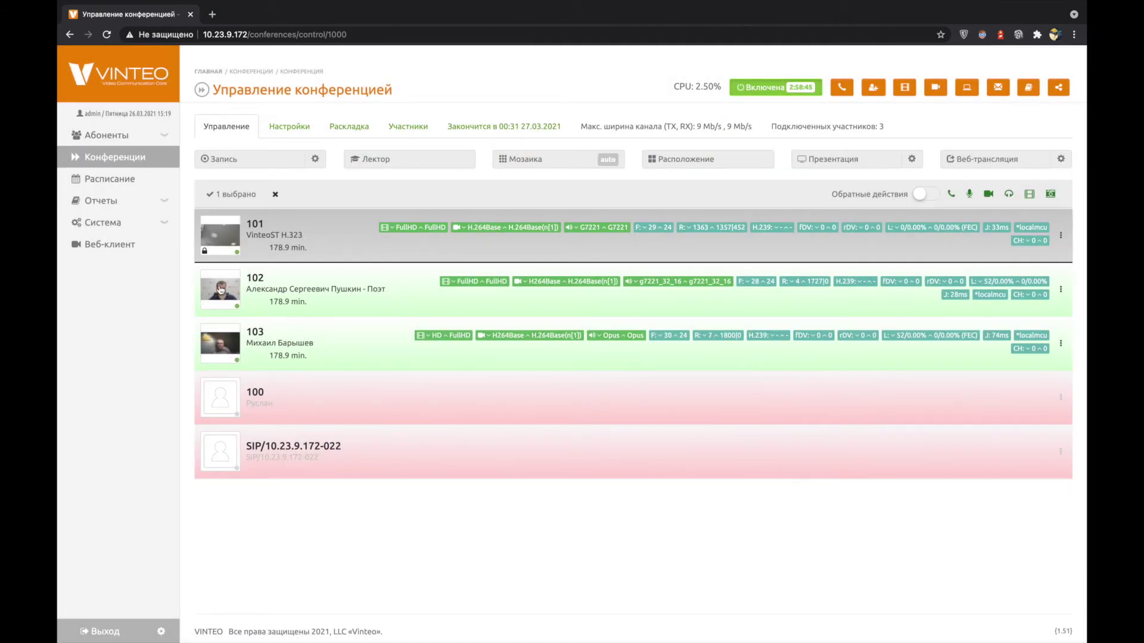
{"action": "left_click", "coordinate": [221, 290]}
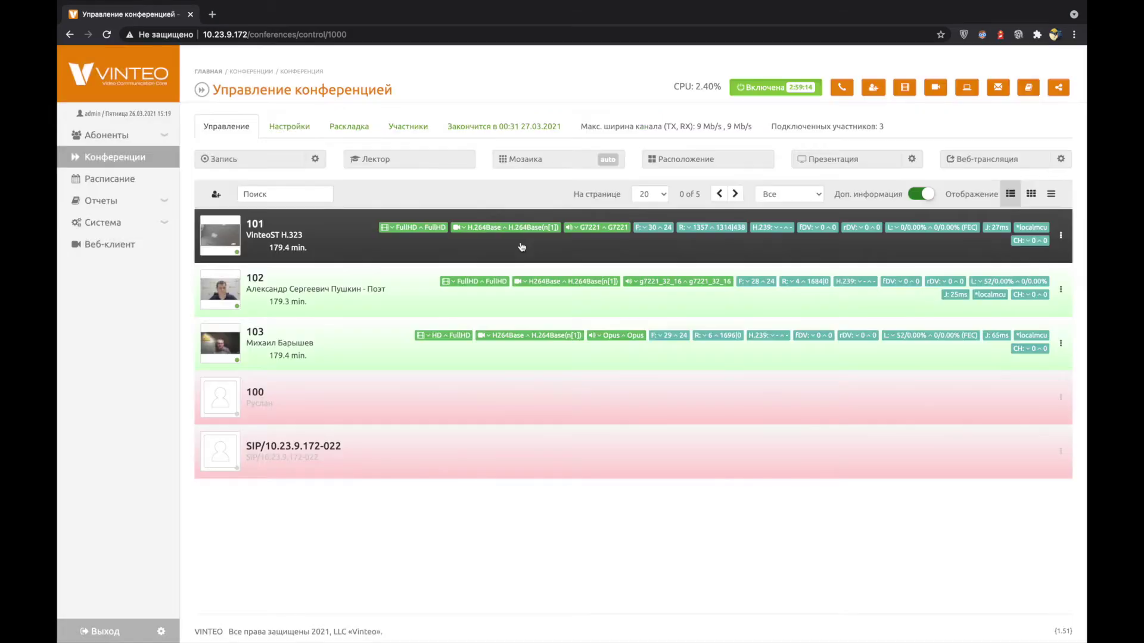
Select individual participants in the list, extend the selection to all participants and turn on reverse actions (Обратные действия).
{"action": "left_click", "coordinate": [407, 252]}
{"action": "left_click", "coordinate": [424, 468]}
{"action": "left_click", "coordinate": [388, 396]}
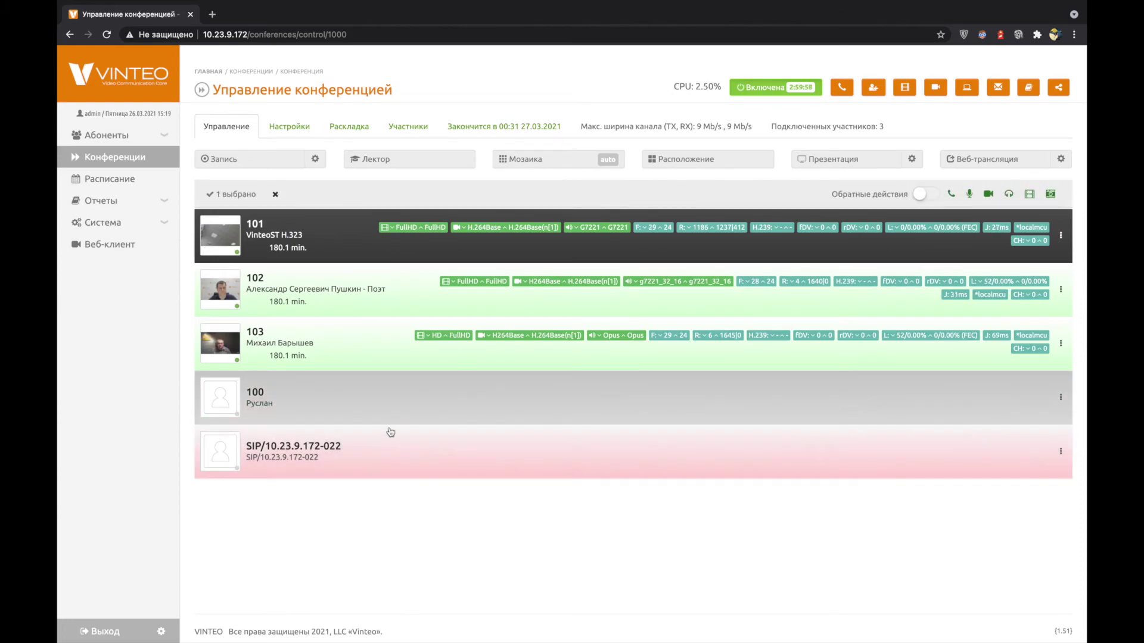
{"action": "key", "text": "ctrl+a"}
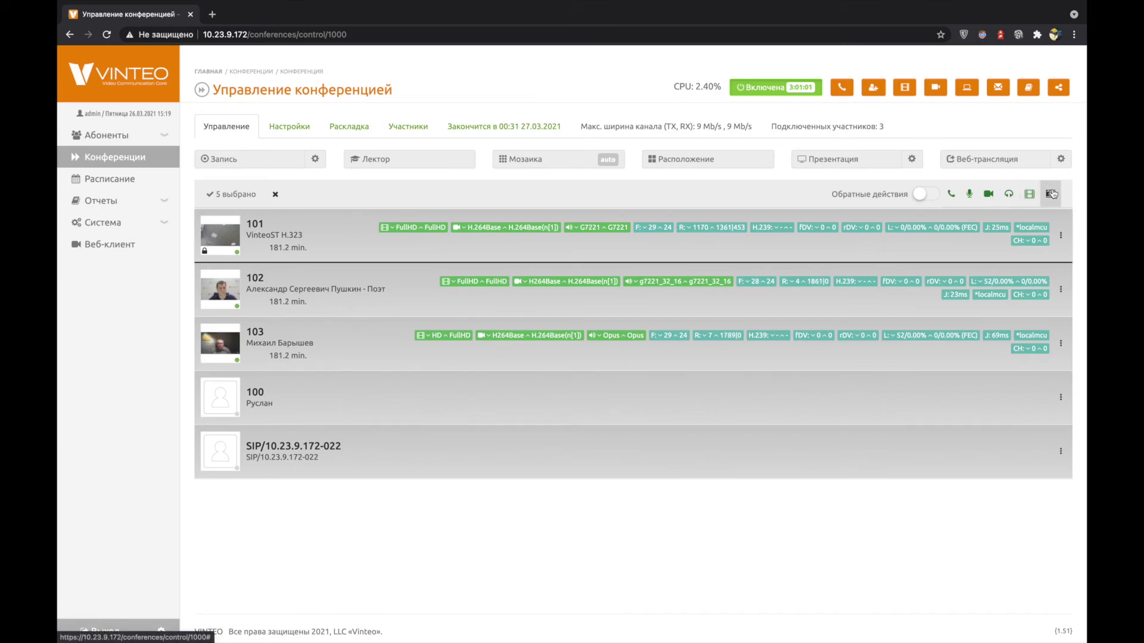
{"action": "left_click", "coordinate": [924, 196]}
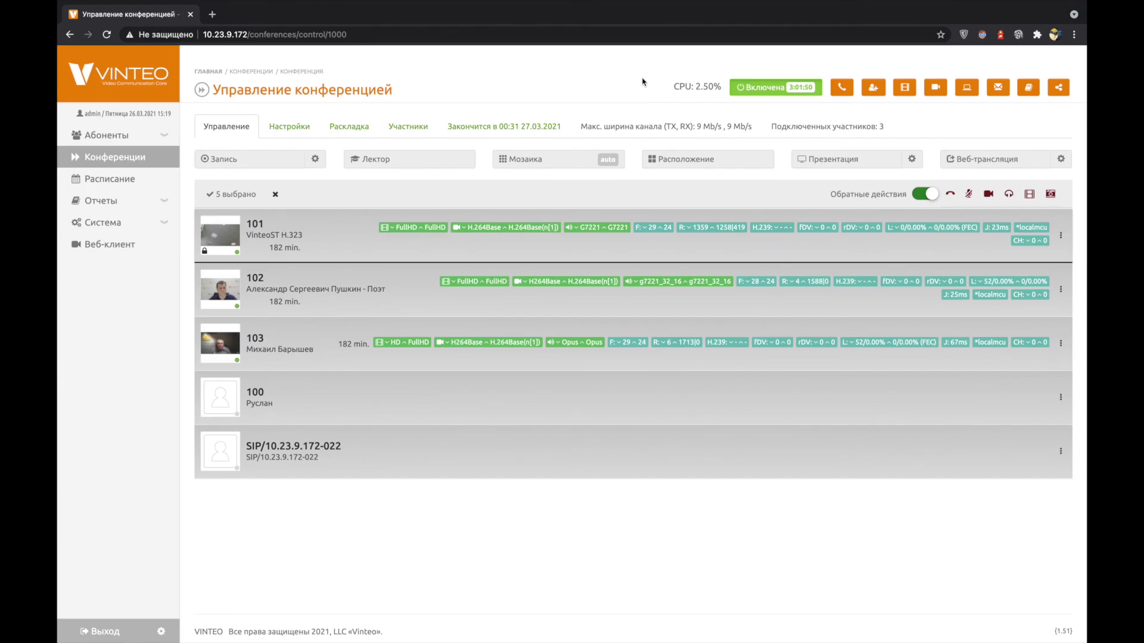
Switch "Не выключать конференцию" on and off in the settings of conference 1000, and return to conference control without saving.
{"action": "left_click", "coordinate": [292, 127]}
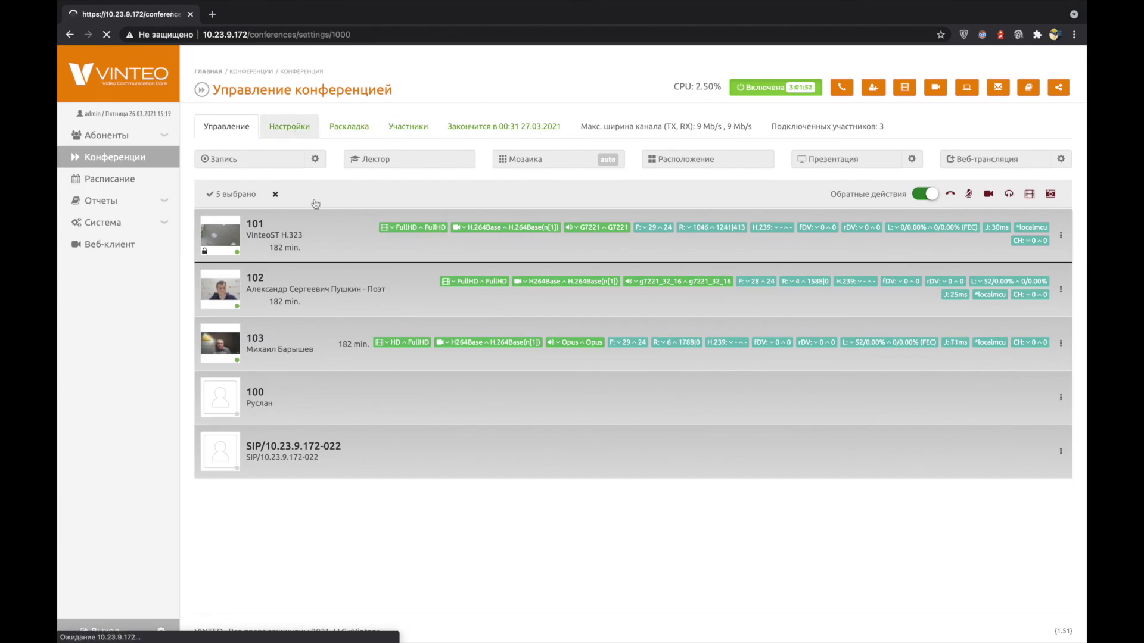
{"action": "scroll", "coordinate": [238, 417], "scroll_direction": "down", "scroll_amount": 8}
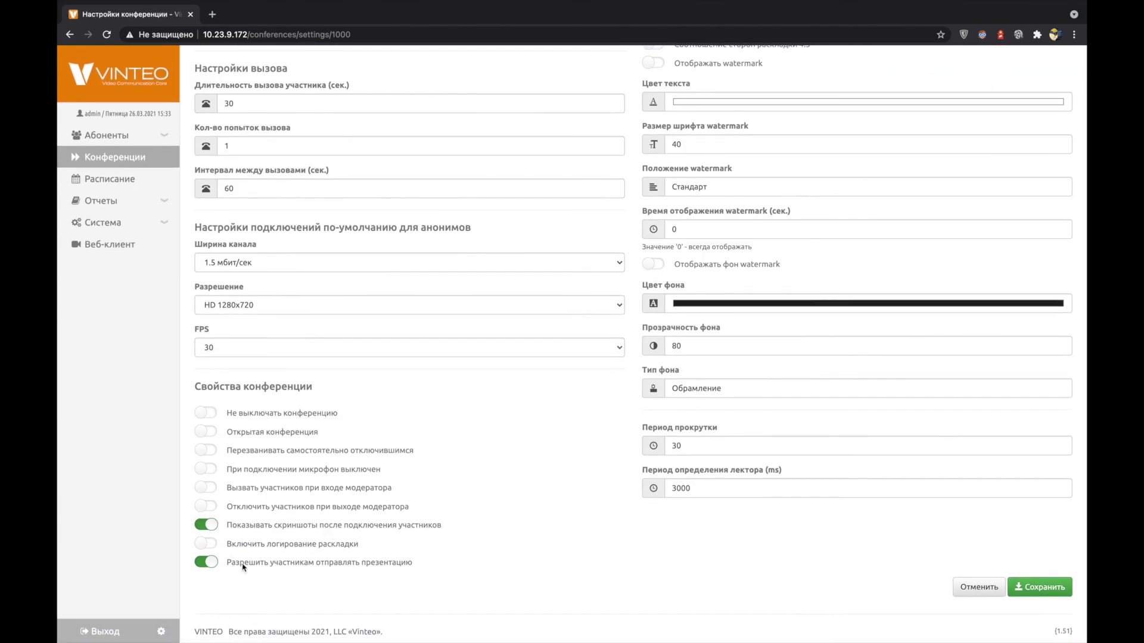
{"action": "left_click", "coordinate": [210, 416]}
{"action": "left_click", "coordinate": [207, 417]}
{"action": "scroll", "coordinate": [280, 352], "scroll_direction": "up", "scroll_amount": 7}
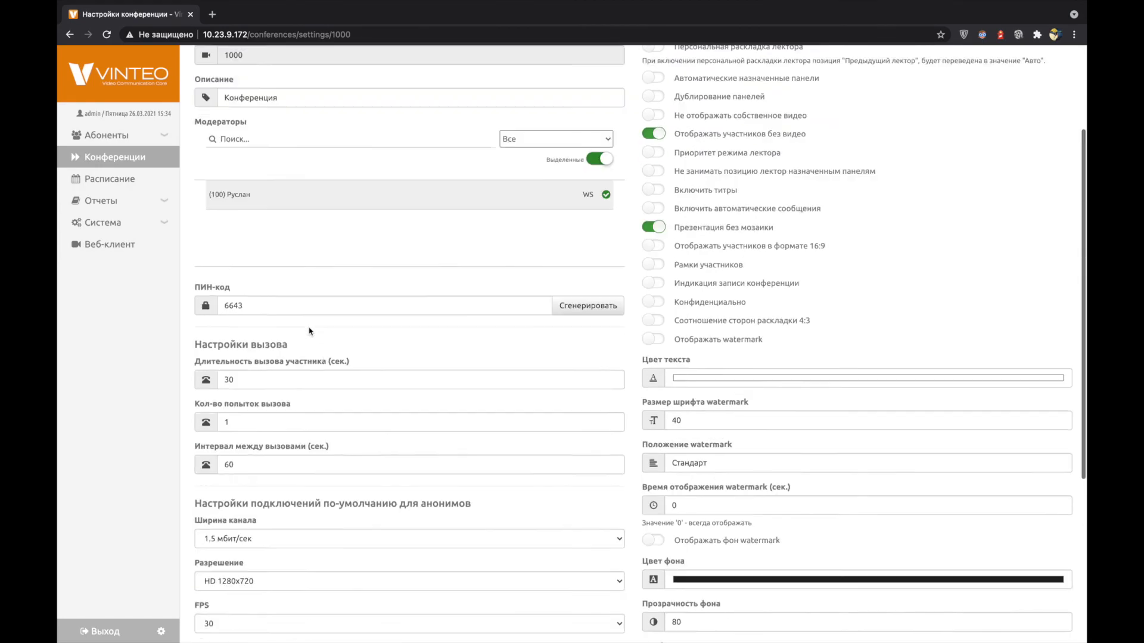
{"action": "left_click", "coordinate": [232, 127]}
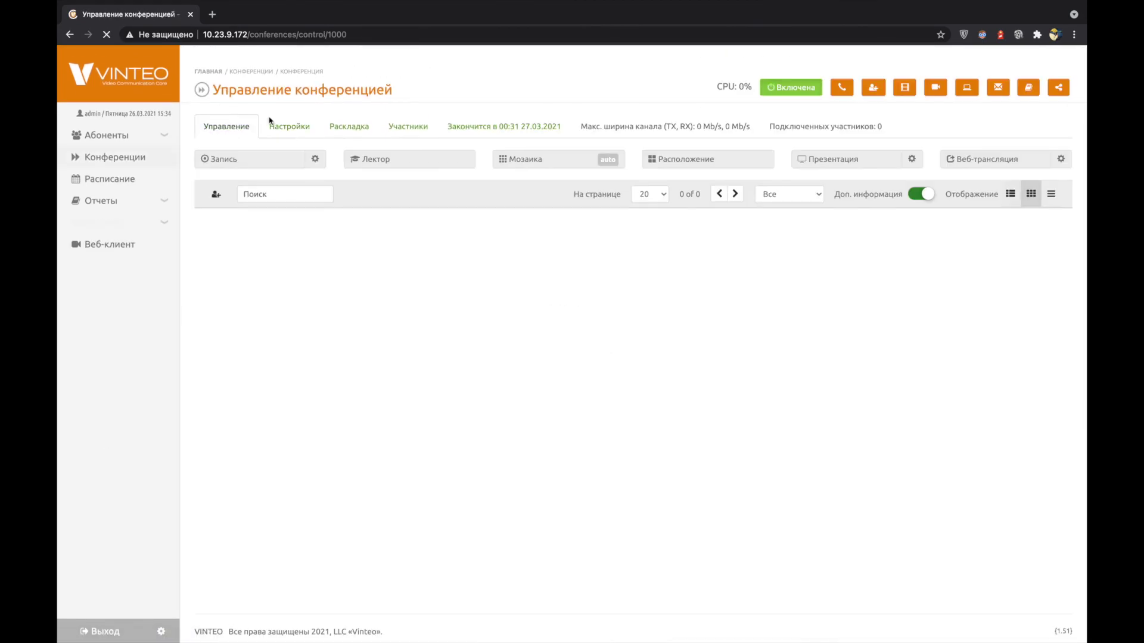